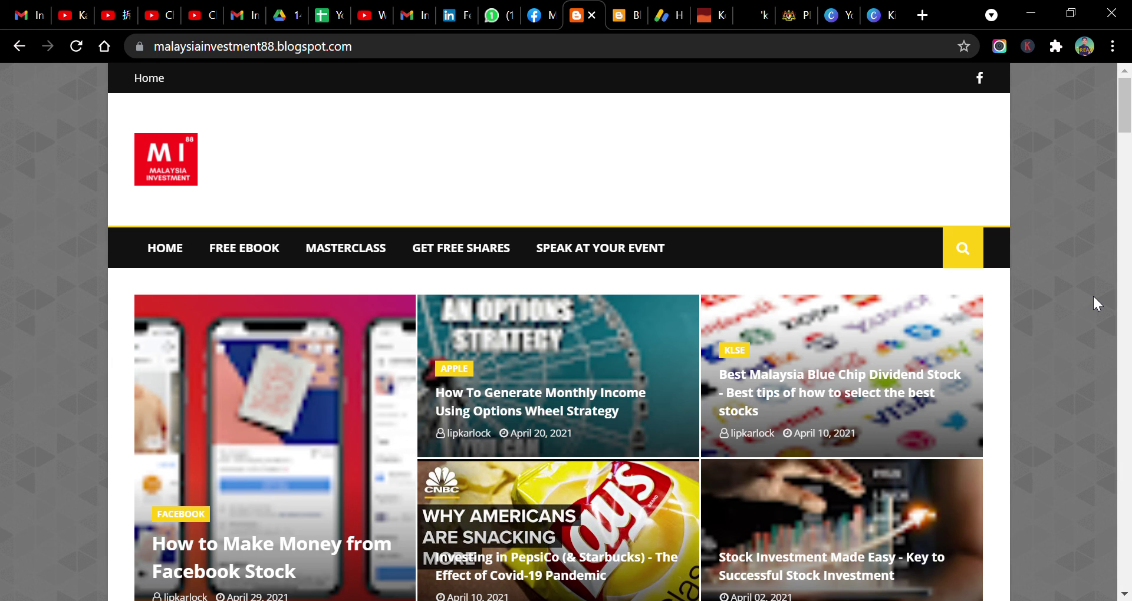
Scroll through the Malaysia Investment blog, then bring up Blogger's Earnings page for it
drag(1126, 98, 1127, 480)
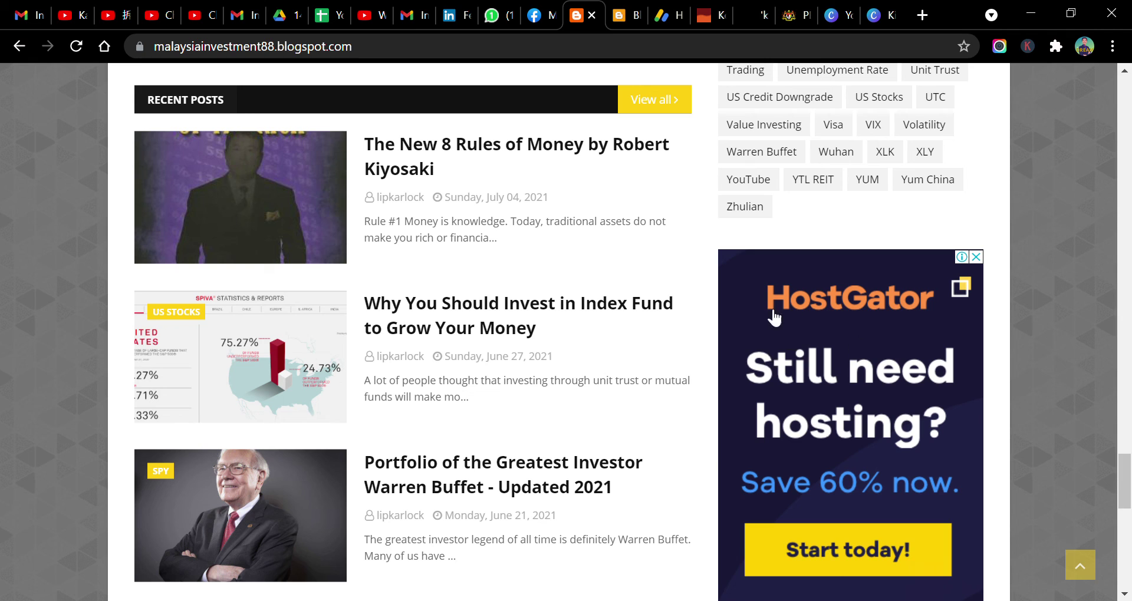
drag(1123, 481, 1125, 497)
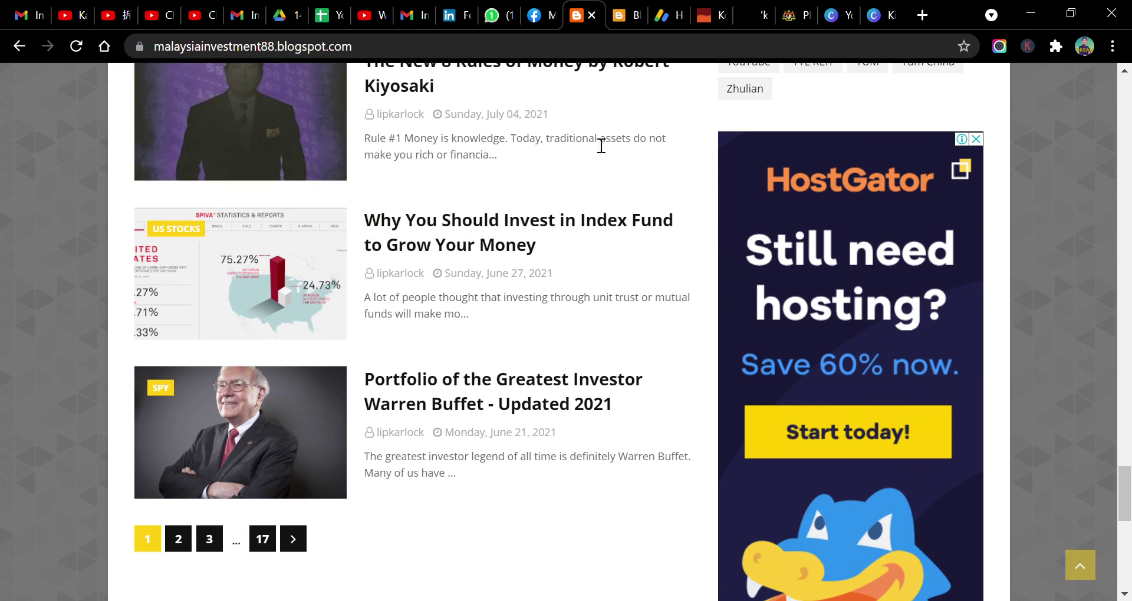
click(619, 17)
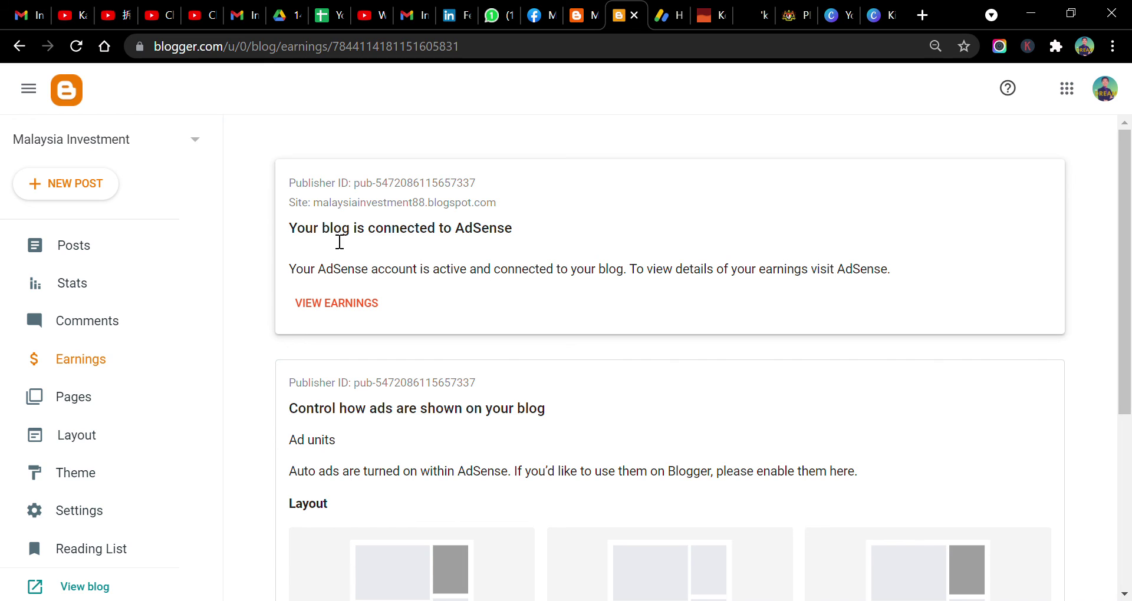
Highlight the active AdSense connection status, then open VIEW EARNINGS in a new tab
drag(295, 270, 389, 277)
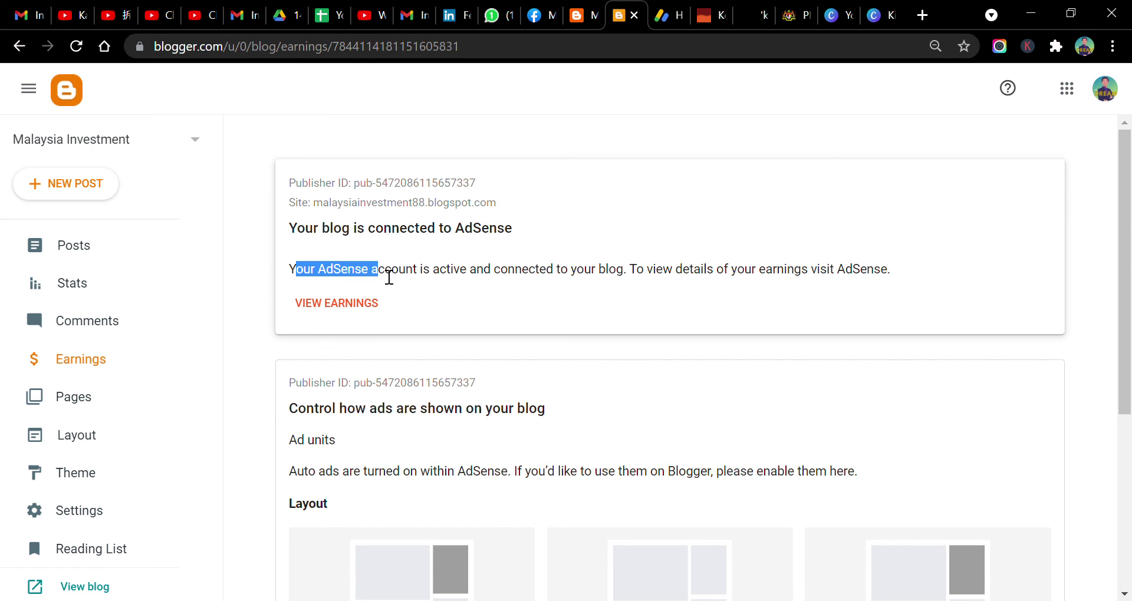
click(391, 277)
drag(467, 278, 450, 278)
click(413, 281)
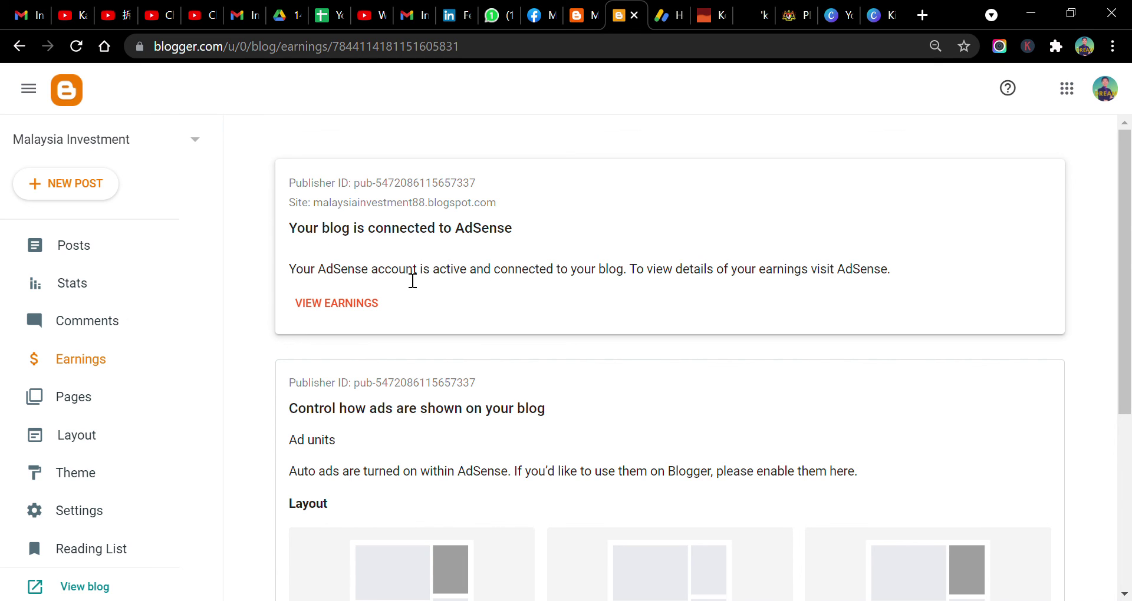
drag(355, 277, 594, 282)
click(622, 281)
click(357, 306)
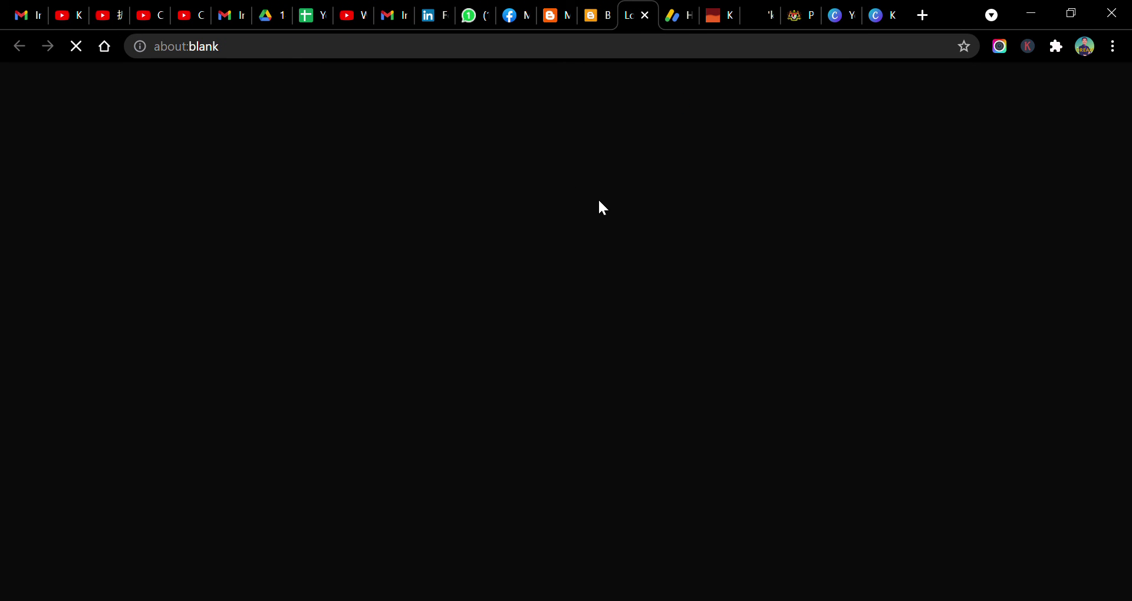
Show the AdSense Home dashboard with the $14.17 balance and 'Verify your billing address' card
click(671, 28)
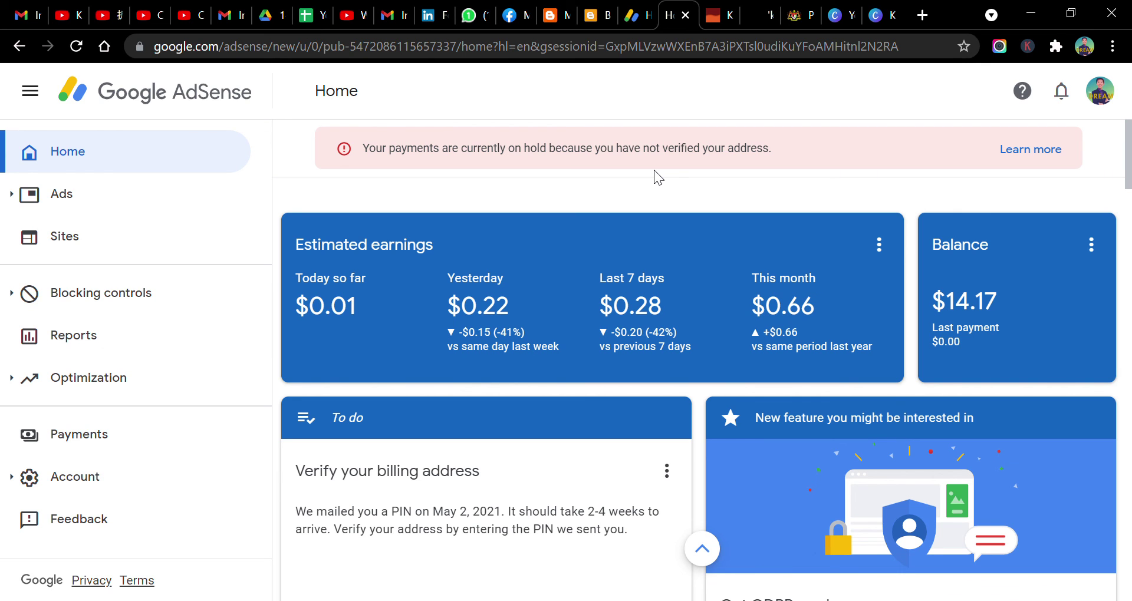
scroll(569, 442, down, 2)
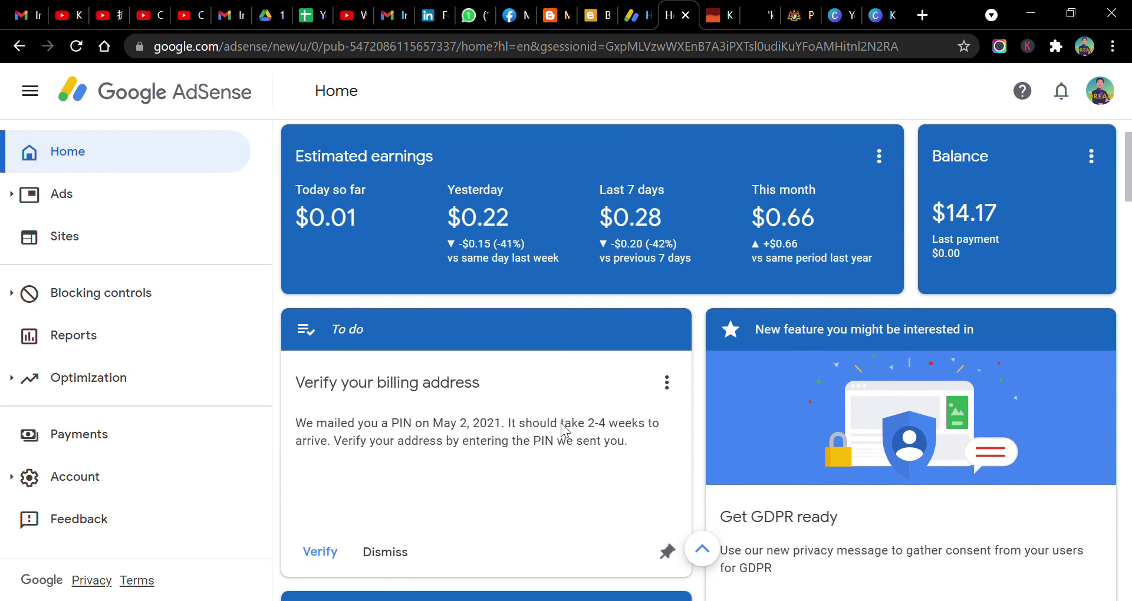
scroll(631, 361, down, 2)
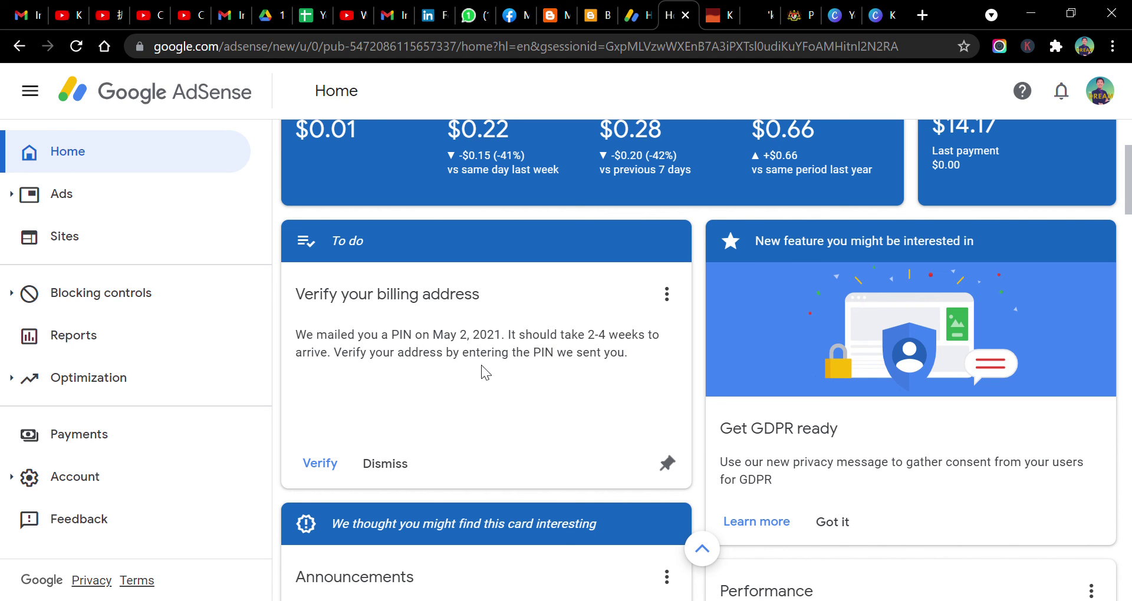
Verify the billing address by entering and submitting the mailed PIN
click(322, 464)
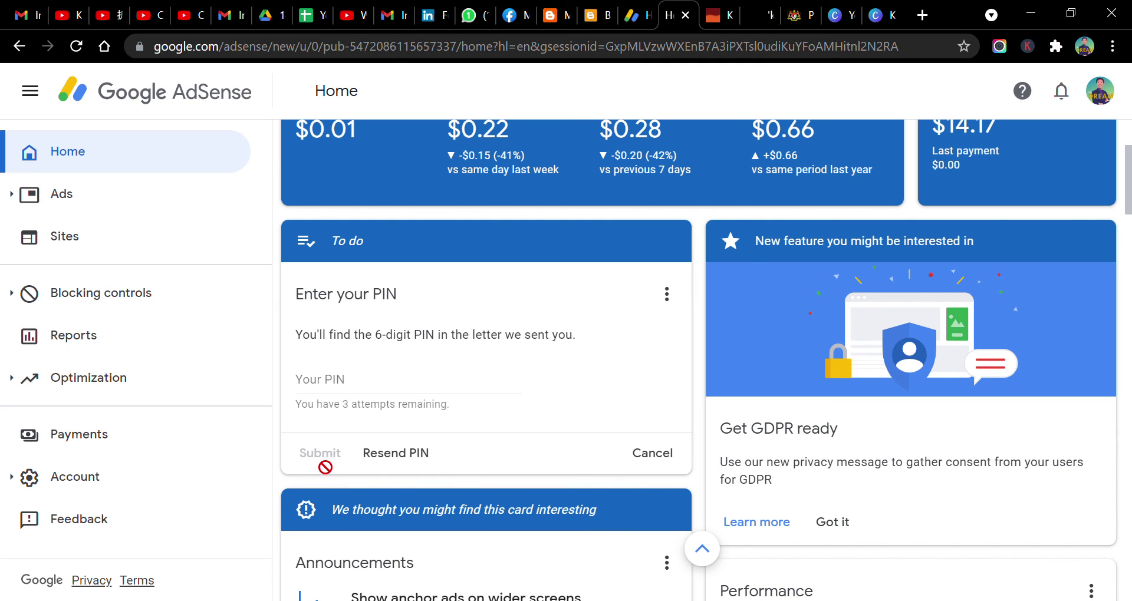
click(349, 392)
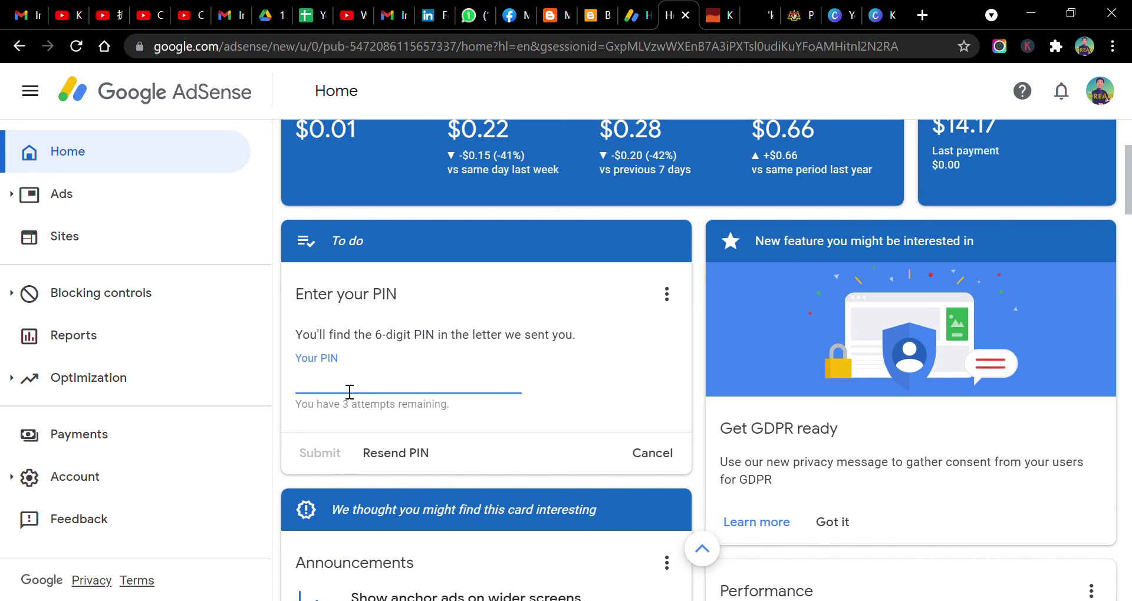
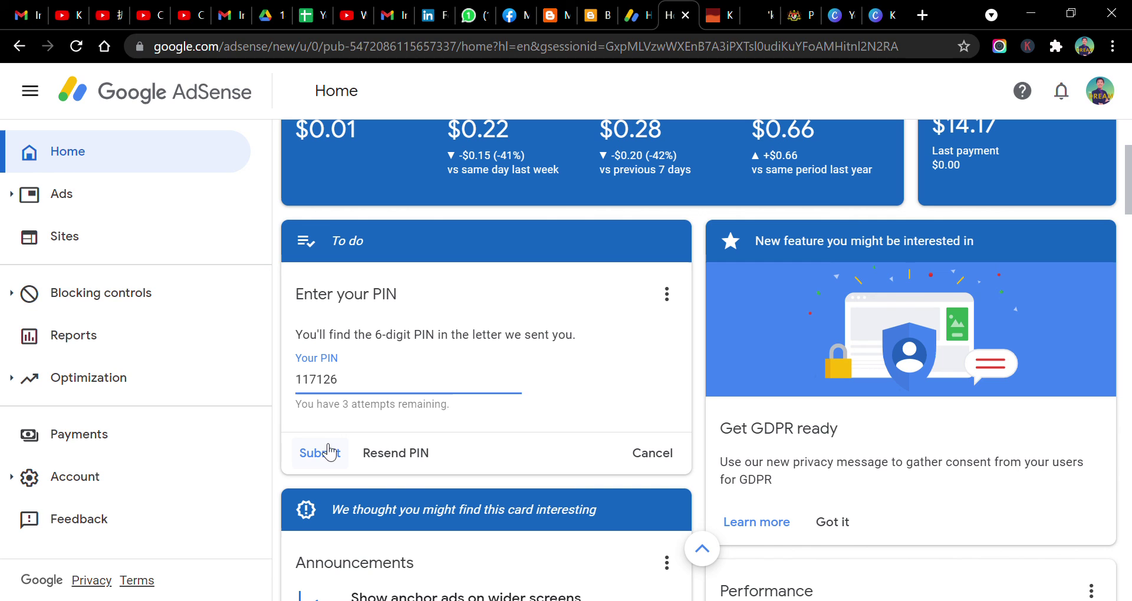
click(328, 458)
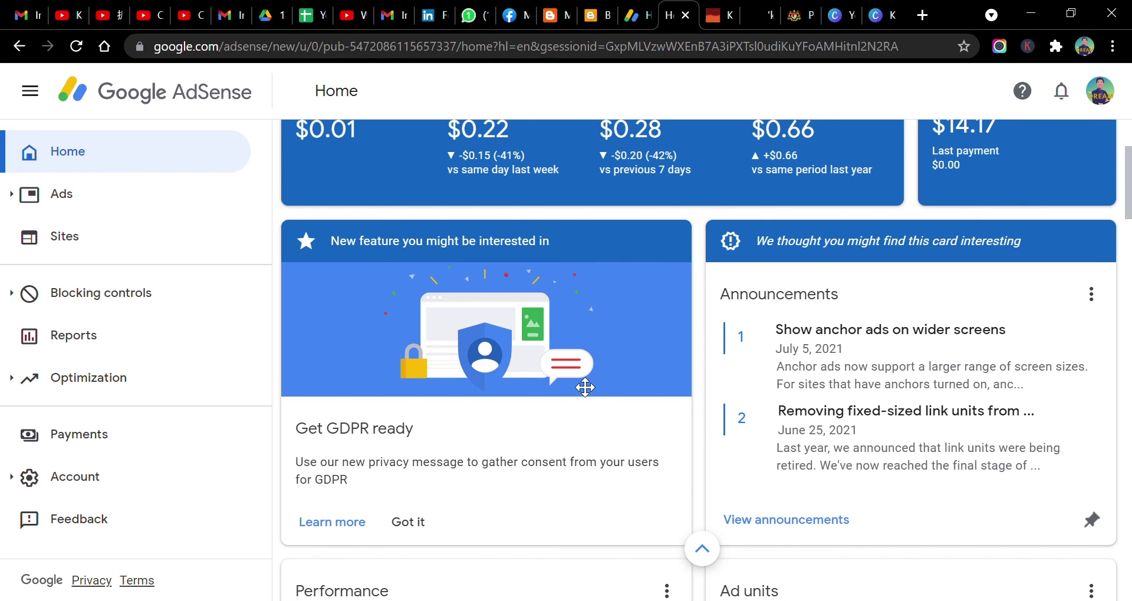
Open the Payments page showing $14.17 earnings toward the $100 payment threshold
scroll(586, 387, up, 2)
scroll(578, 381, up, 1)
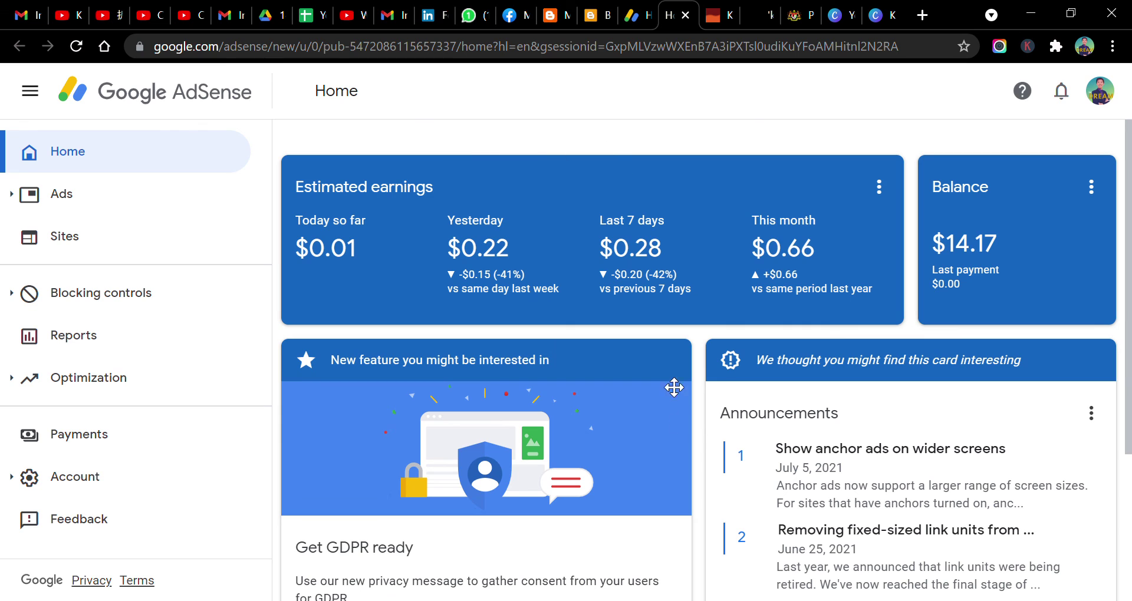
scroll(700, 424, down, 4)
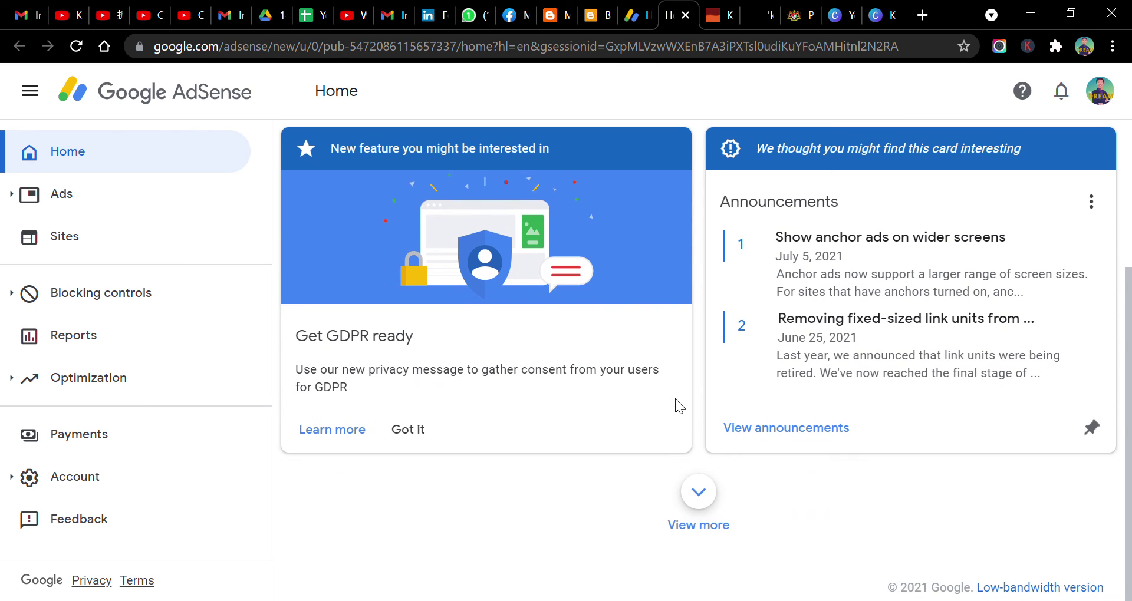
scroll(676, 400, up, 4)
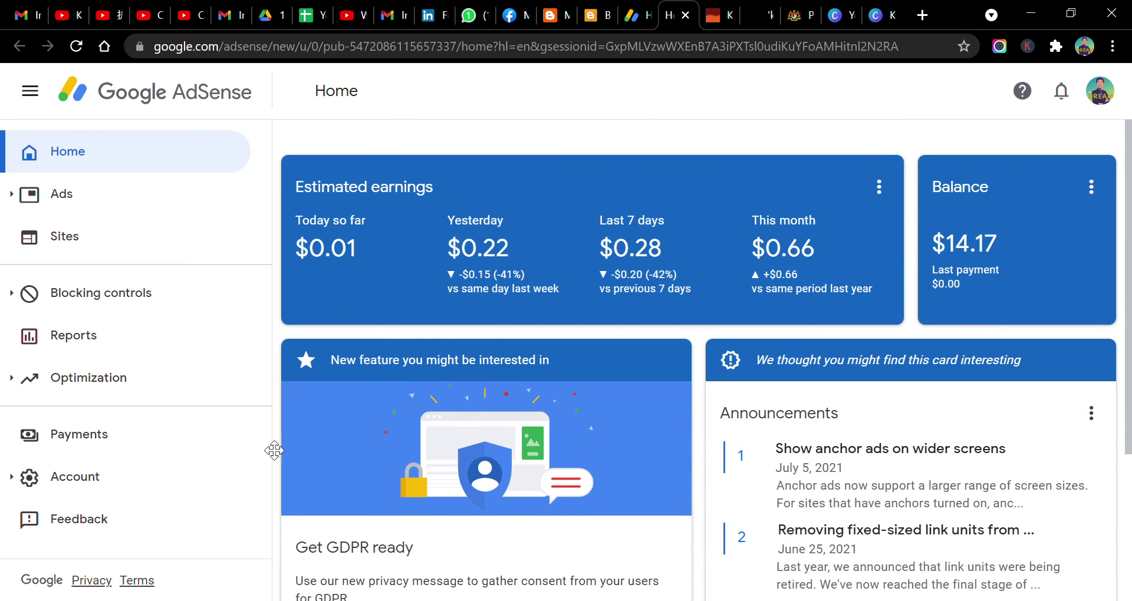
click(95, 435)
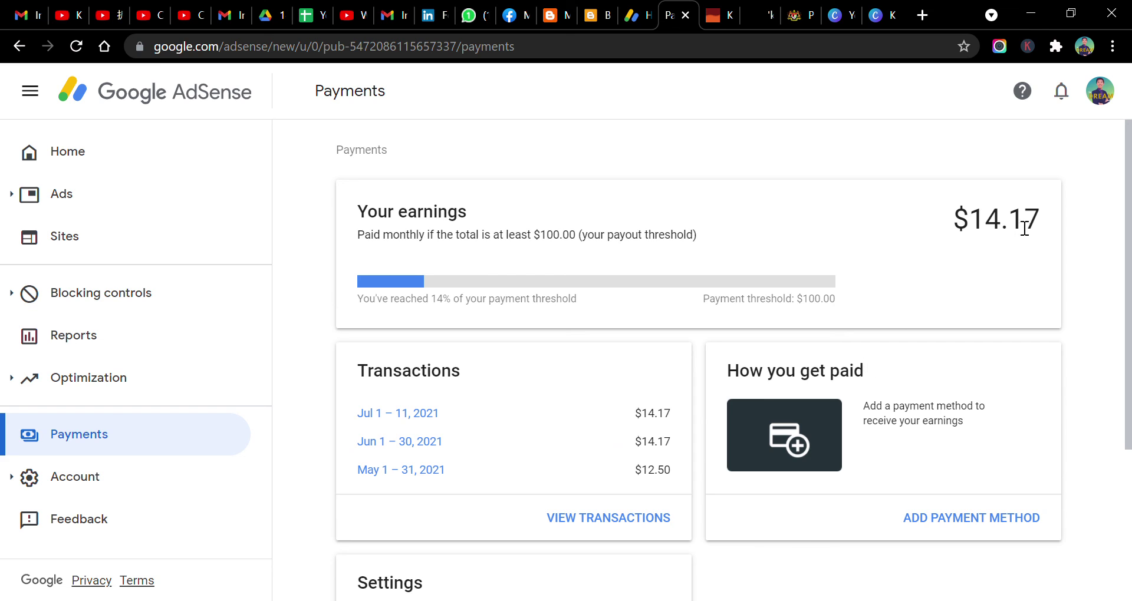
drag(1046, 226, 969, 224)
click(824, 211)
scroll(632, 377, down, 3)
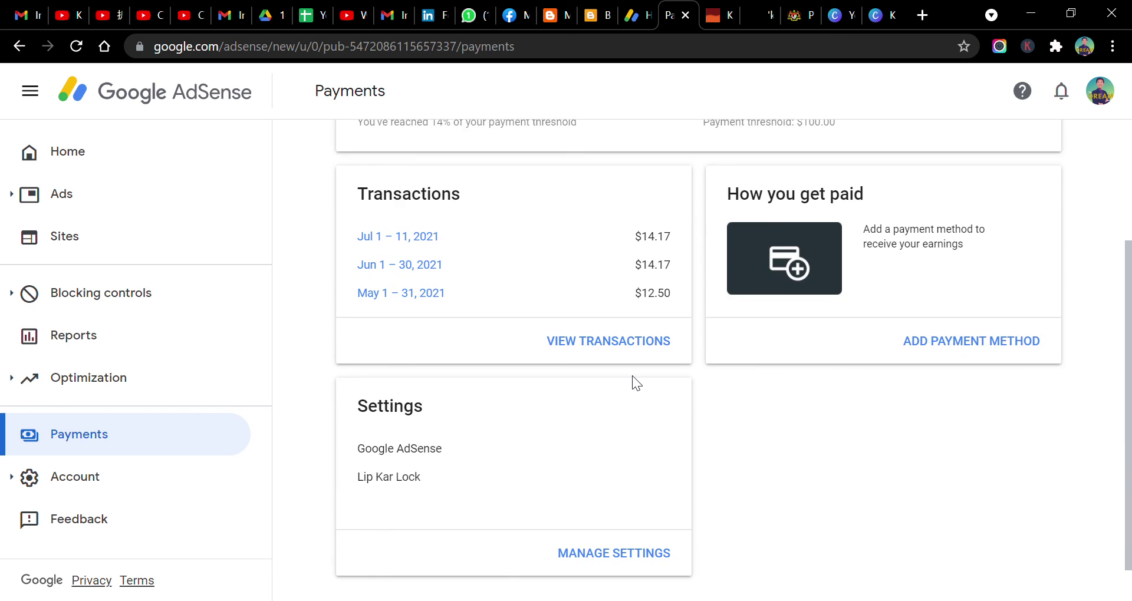
scroll(635, 376, up, 3)
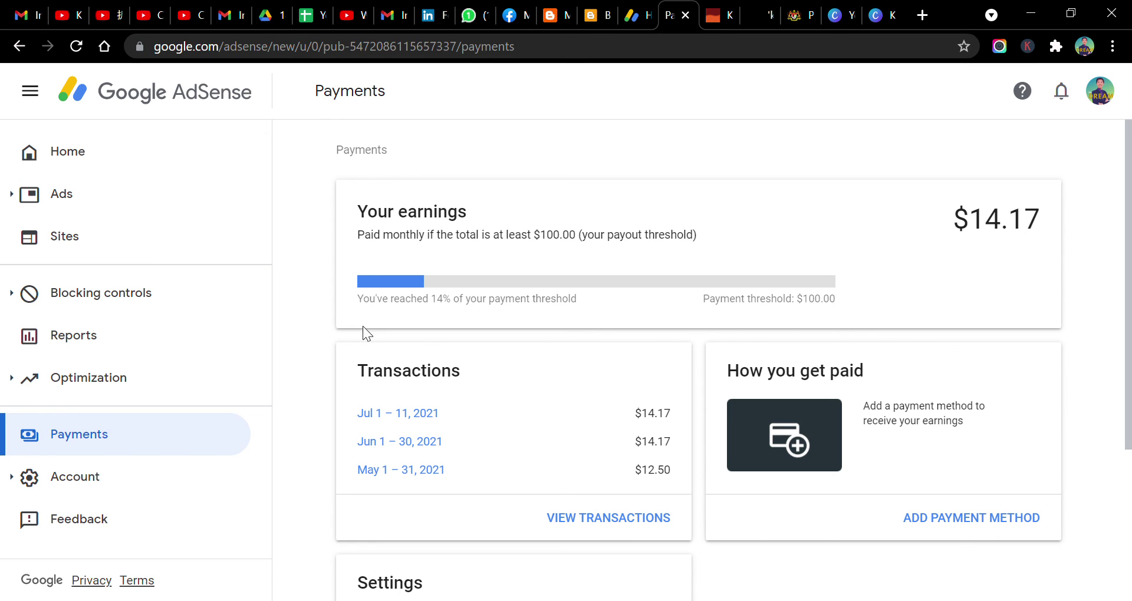
drag(363, 300, 796, 313)
click(814, 310)
double_click(813, 300)
click(856, 311)
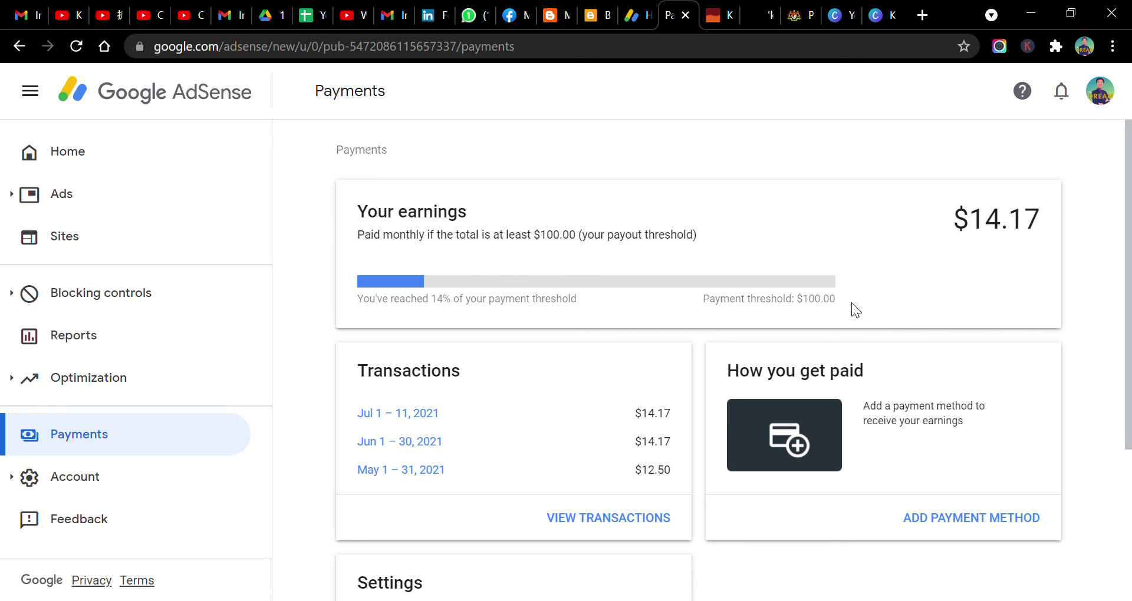